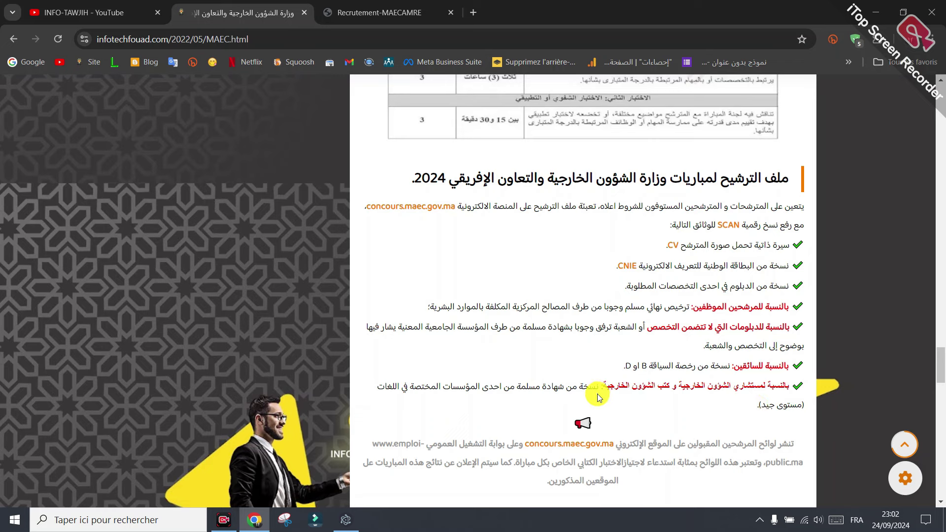
Open the application form for the Concours des techniciens de 3ème grade and look over its sections.
{"action": "scroll", "coordinate": [734, 387], "scroll_direction": "down", "scroll_amount": 4}
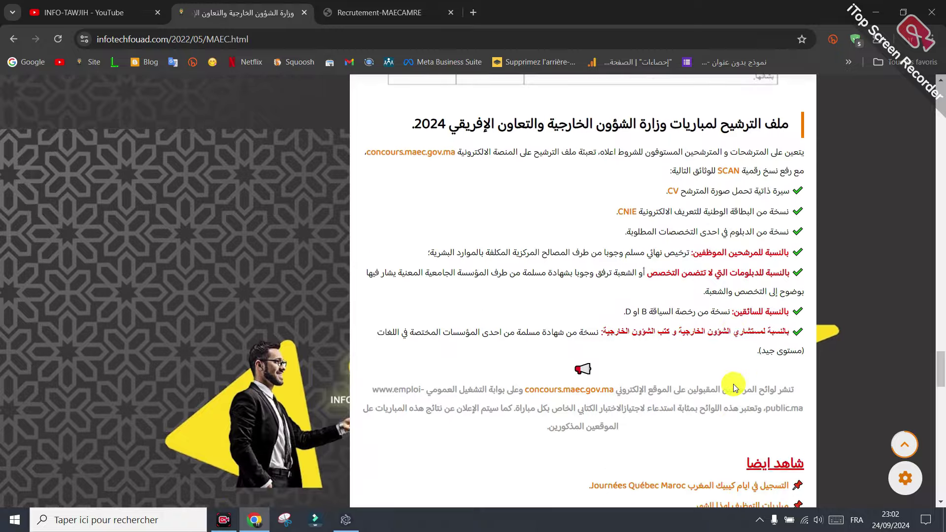
{"action": "scroll", "coordinate": [733, 383], "scroll_direction": "up", "scroll_amount": 5}
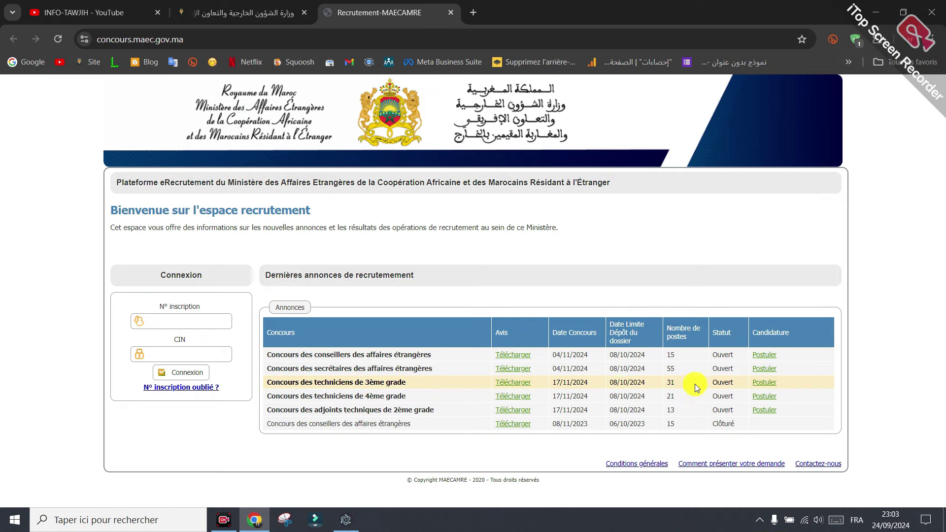
{"action": "left_click", "coordinate": [764, 383]}
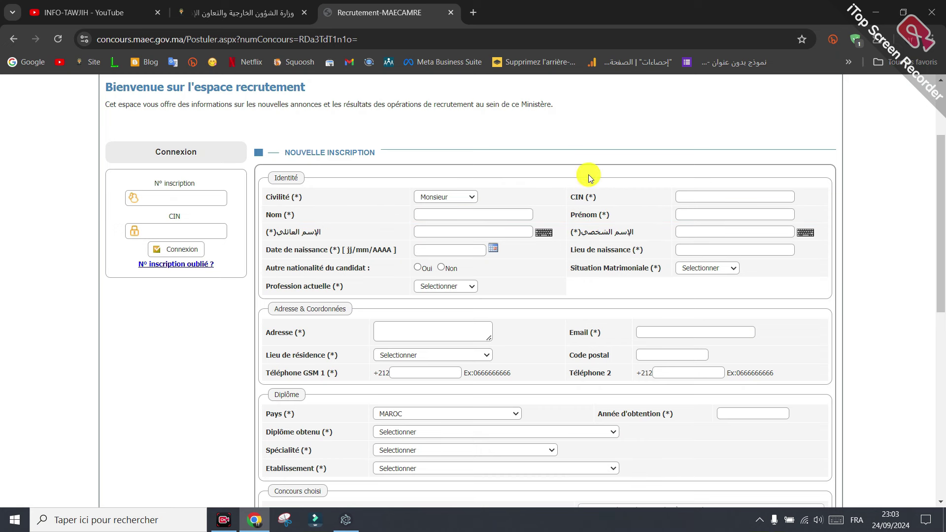
{"action": "scroll", "coordinate": [640, 197], "scroll_direction": "down", "scroll_amount": 8}
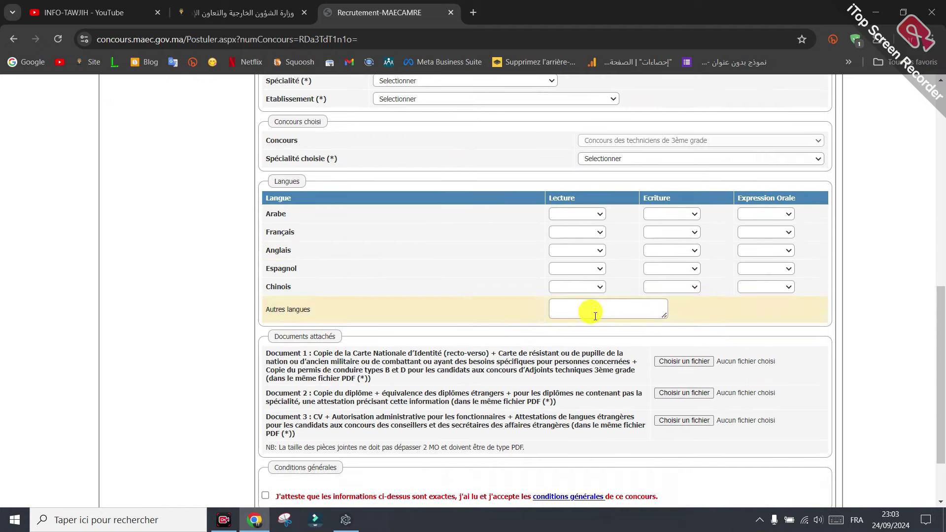
{"action": "scroll", "coordinate": [595, 316], "scroll_direction": "up", "scroll_amount": 8}
{"action": "scroll", "coordinate": [457, 287], "scroll_direction": "down", "scroll_amount": 1}
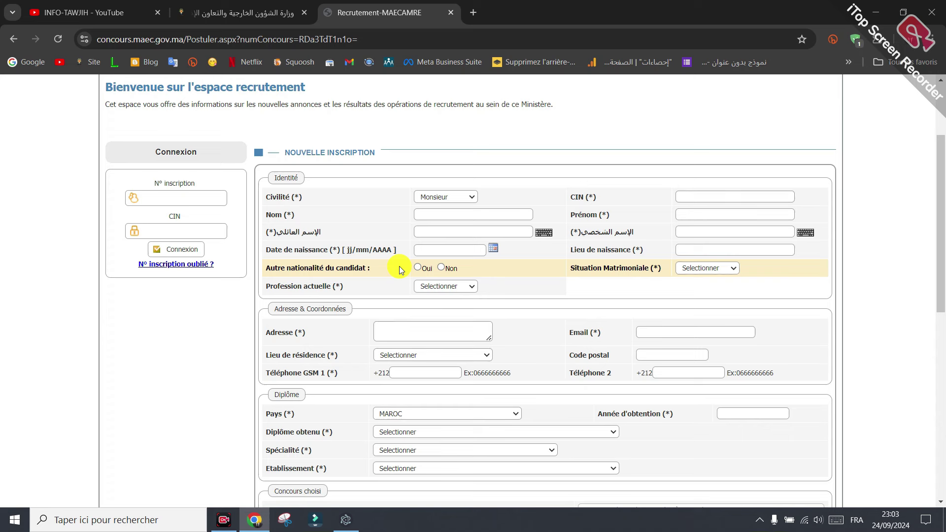
In the identity section, answer Non for other nationality, set the marital status to Célibataire and the current profession to Sans Profession.
{"action": "left_click", "coordinate": [443, 268]}
{"action": "left_click", "coordinate": [713, 271]}
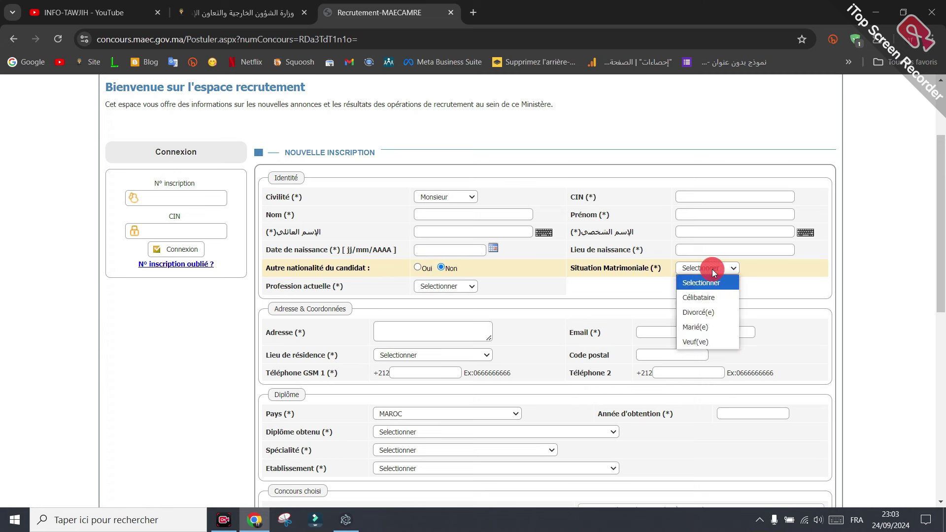
{"action": "left_click", "coordinate": [709, 298]}
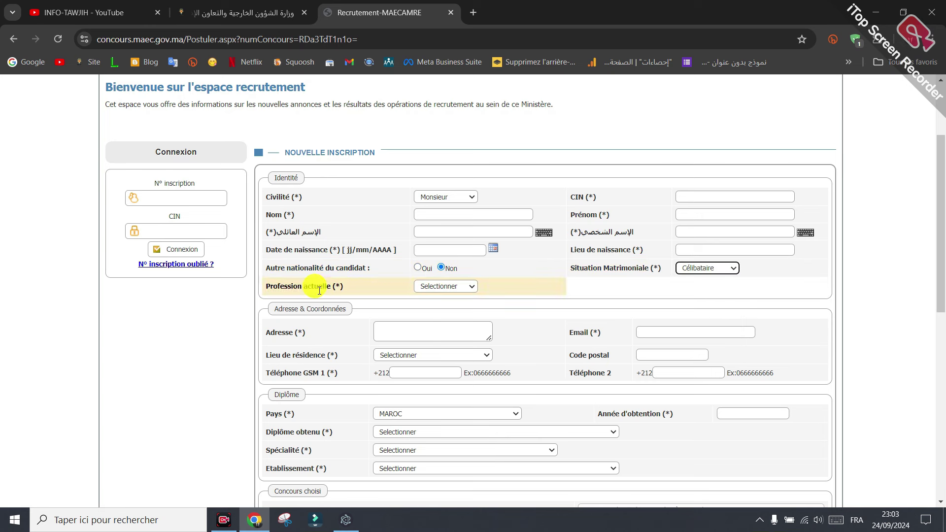
{"action": "left_click", "coordinate": [437, 285]}
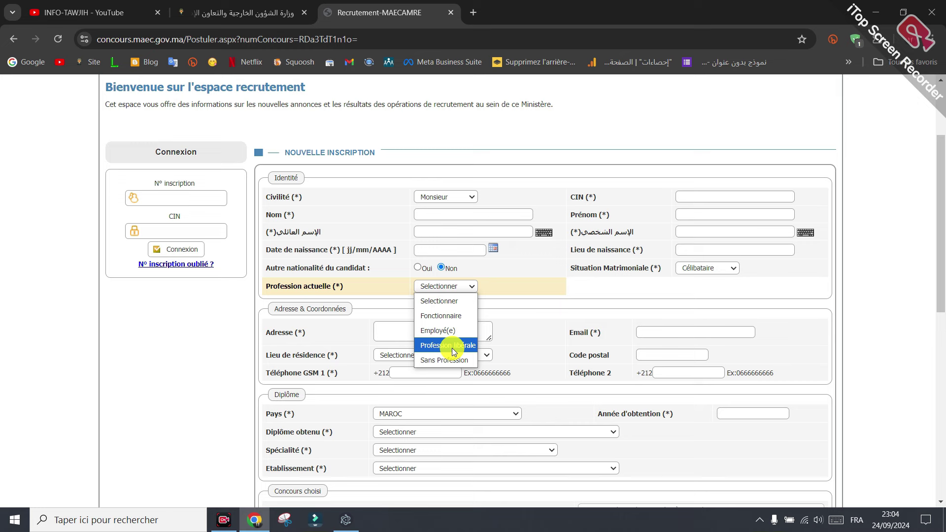
{"action": "left_click", "coordinate": [444, 360]}
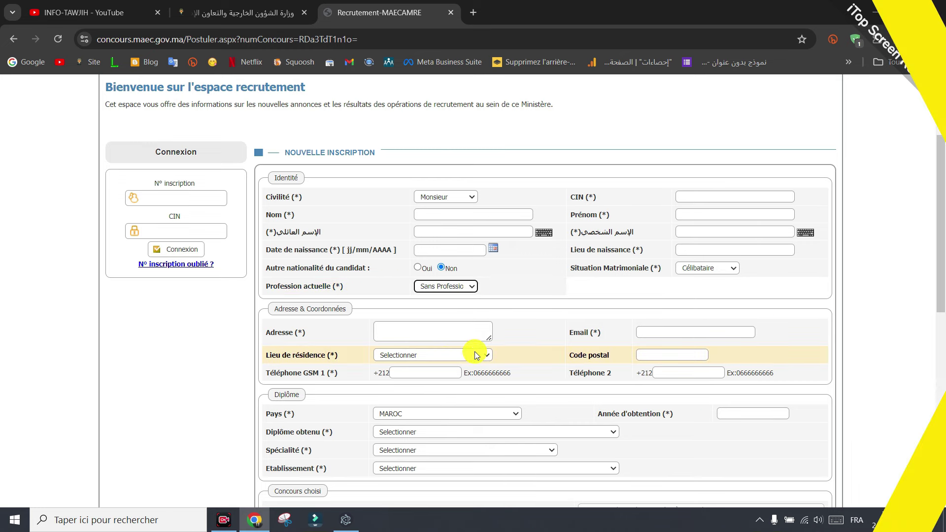
Look through the cities offered for the place of residence without choosing one.
{"action": "scroll", "coordinate": [292, 318], "scroll_direction": "down", "scroll_amount": 2}
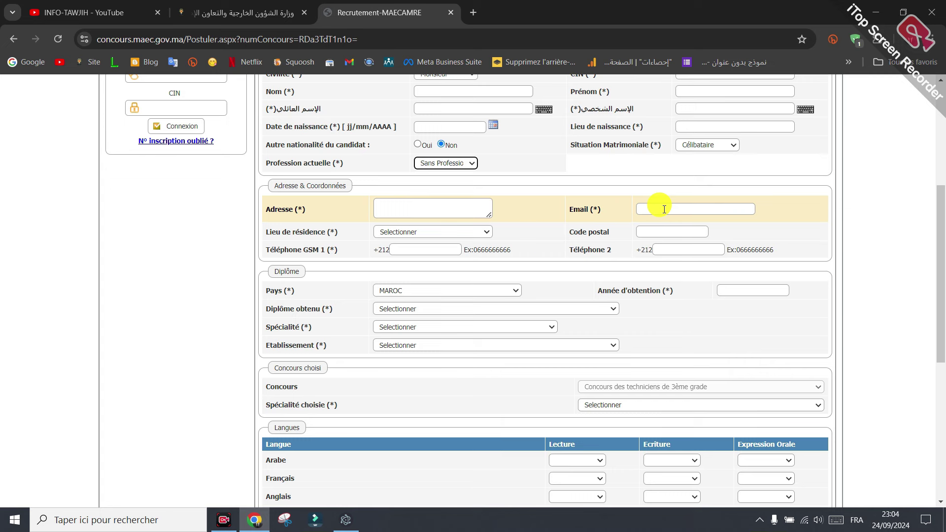
{"action": "left_click", "coordinate": [450, 230]}
{"action": "scroll", "coordinate": [429, 338], "scroll_direction": "down", "scroll_amount": 20}
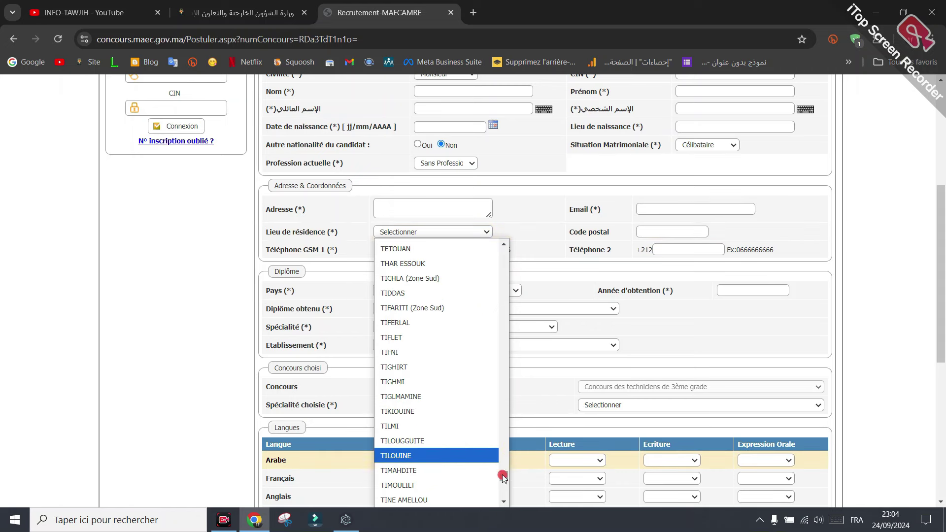
{"action": "left_click_drag", "start_coordinate": [504, 476], "coordinate": [503, 501]}
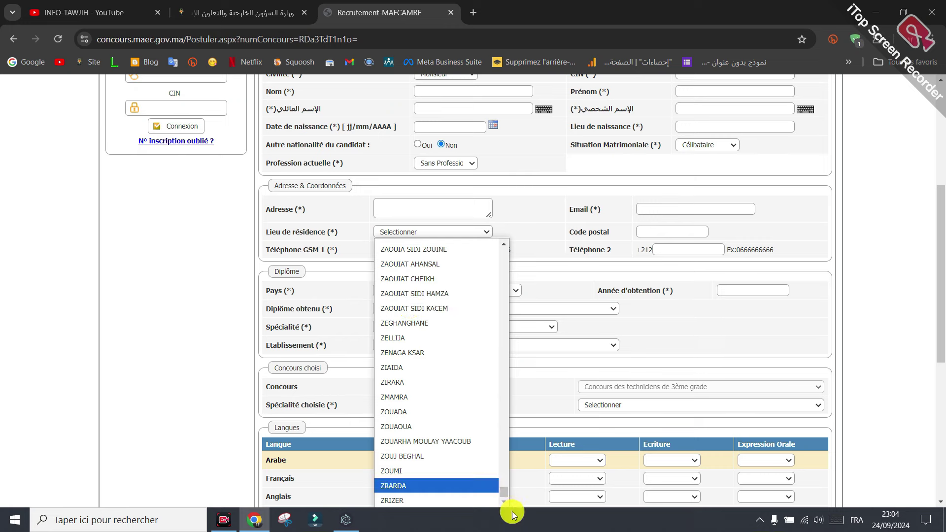
{"action": "left_click_drag", "start_coordinate": [502, 494], "coordinate": [490, 255]}
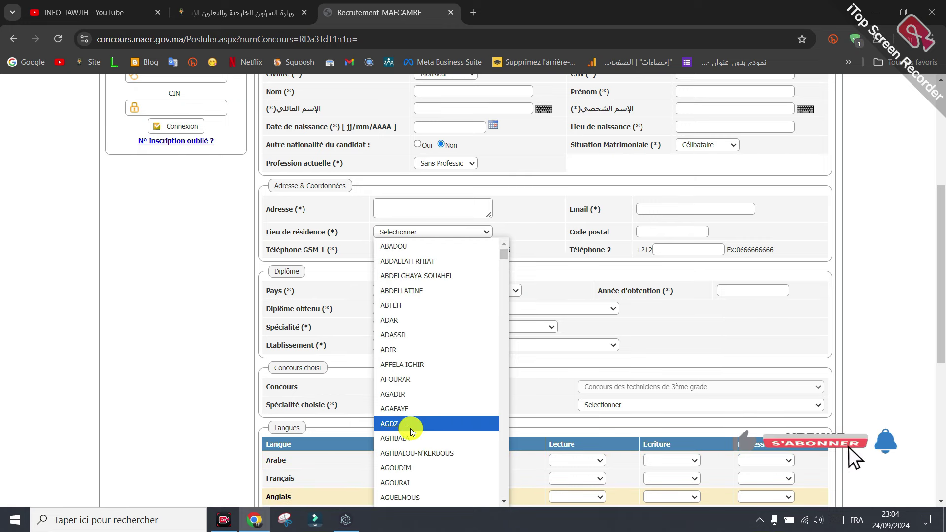
{"action": "scroll", "coordinate": [434, 370], "scroll_direction": "down", "scroll_amount": 10}
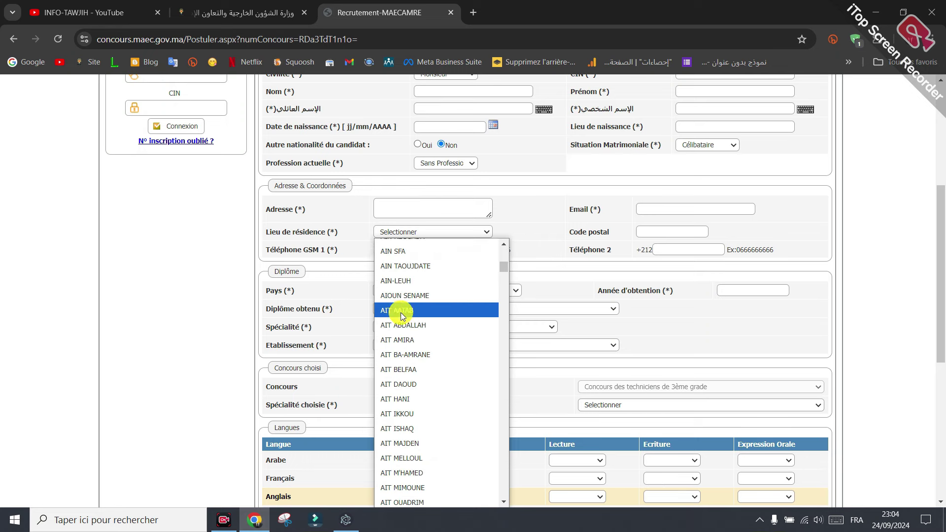
{"action": "left_click", "coordinate": [161, 323]}
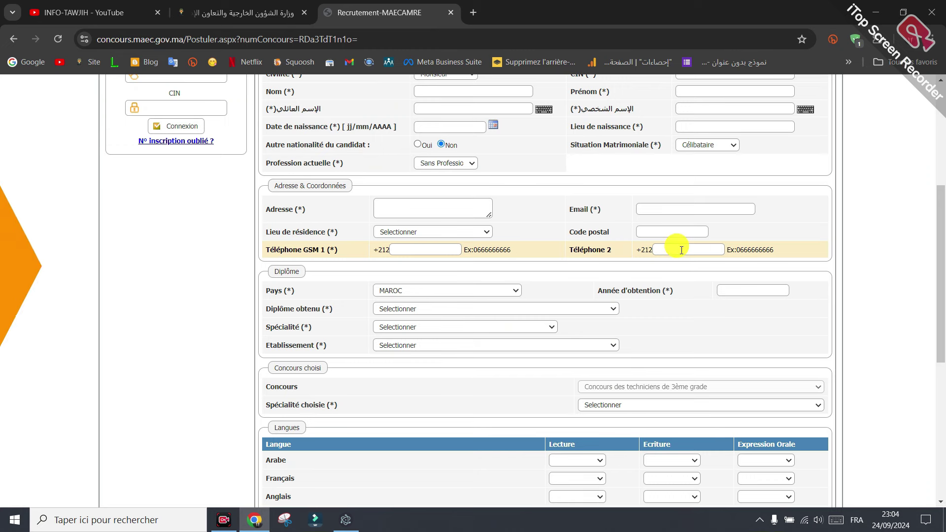
Set the diploma obtained to Diplôme de Technicien Spécialisé and its specialty to DÉVELOPPEMENT INFORMATIQUE.
{"action": "scroll", "coordinate": [681, 249], "scroll_direction": "down", "scroll_amount": 2}
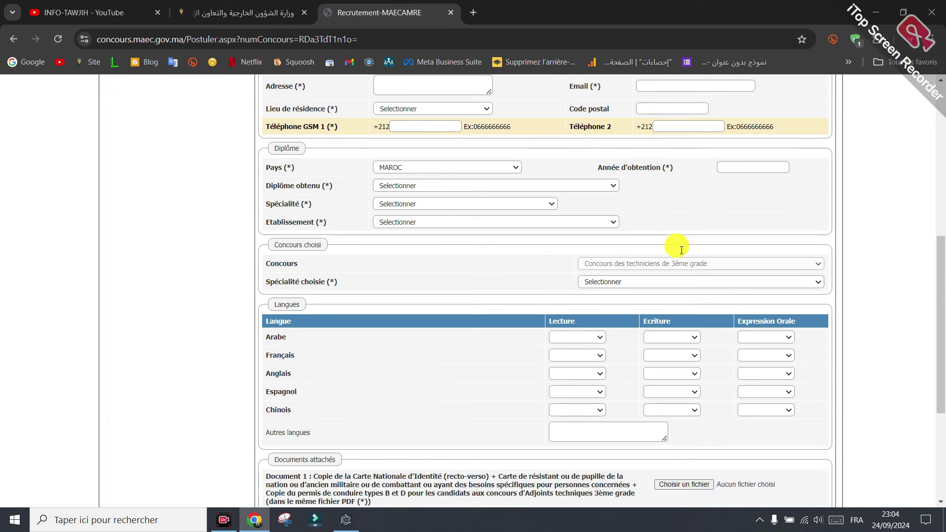
{"action": "left_click", "coordinate": [503, 168]}
{"action": "left_click", "coordinate": [504, 168]}
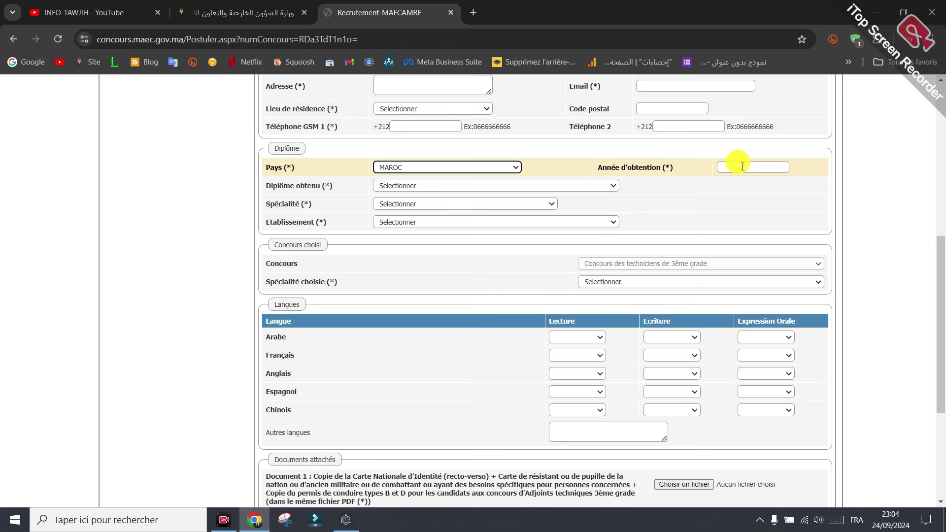
{"action": "left_click", "coordinate": [435, 186]}
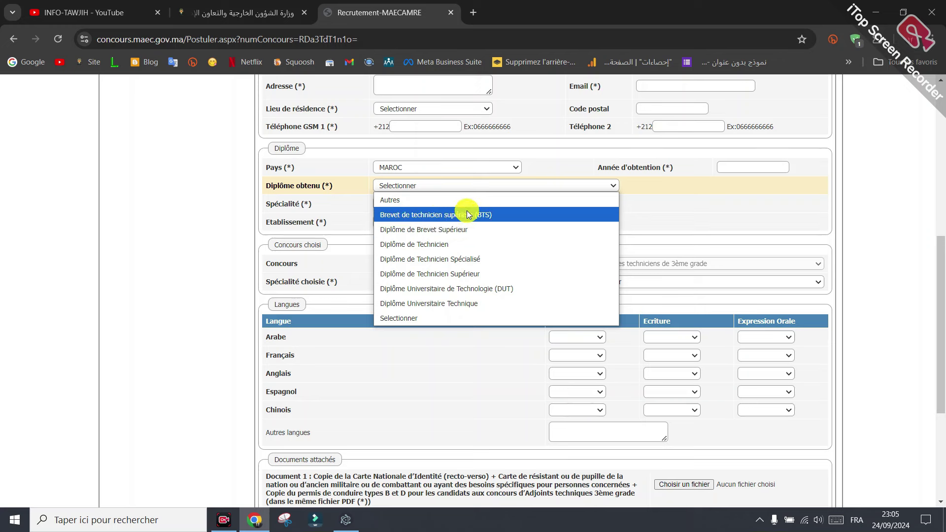
{"action": "left_click", "coordinate": [449, 264]}
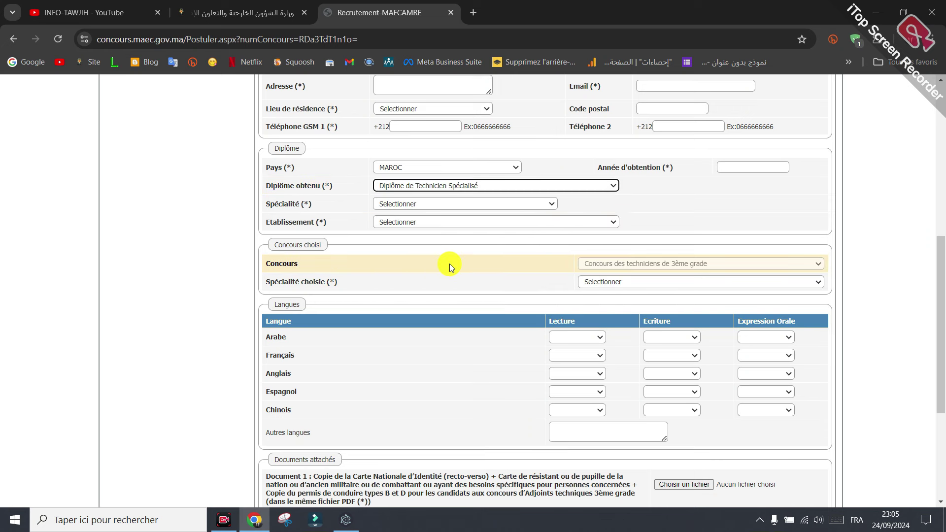
{"action": "left_click", "coordinate": [463, 204]}
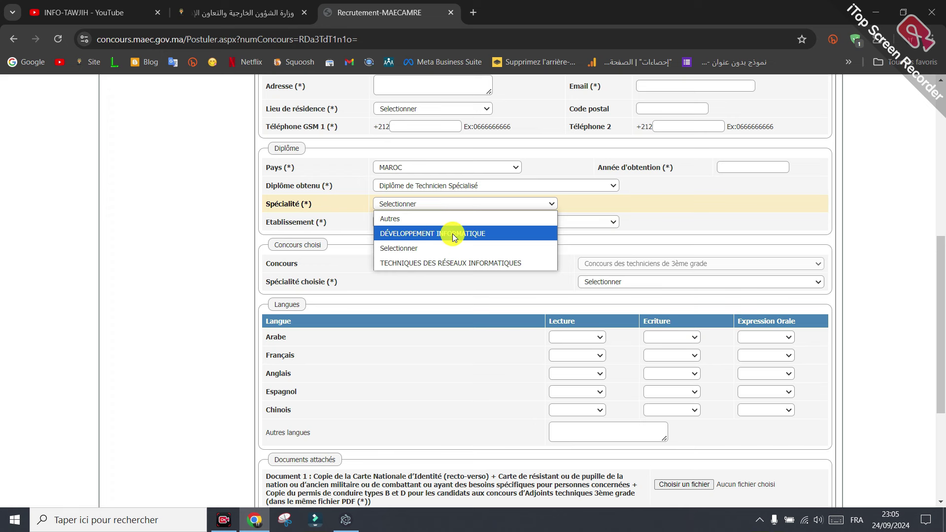
{"action": "left_click", "coordinate": [422, 233]}
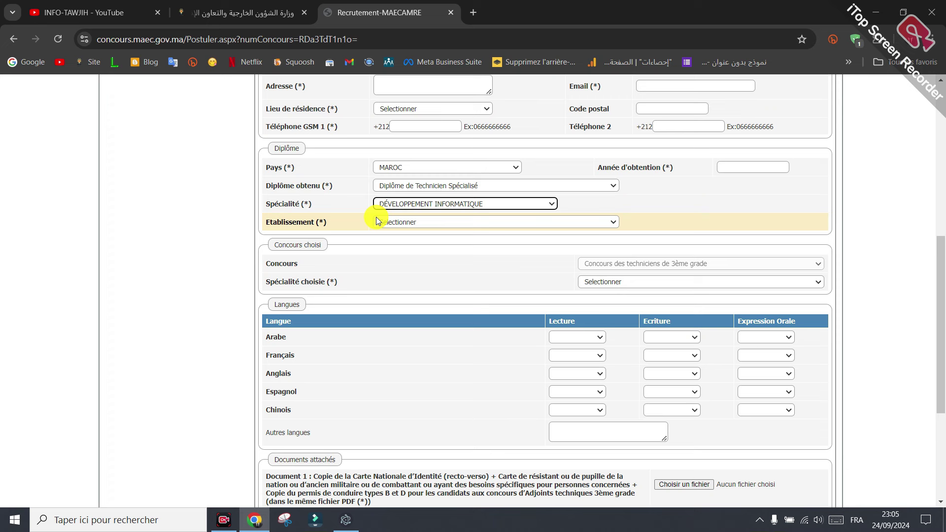
Look through the institutions for the diploma and set the institution to AUTRES.
{"action": "left_click", "coordinate": [434, 221]}
{"action": "scroll", "coordinate": [495, 357], "scroll_direction": "down", "scroll_amount": 5}
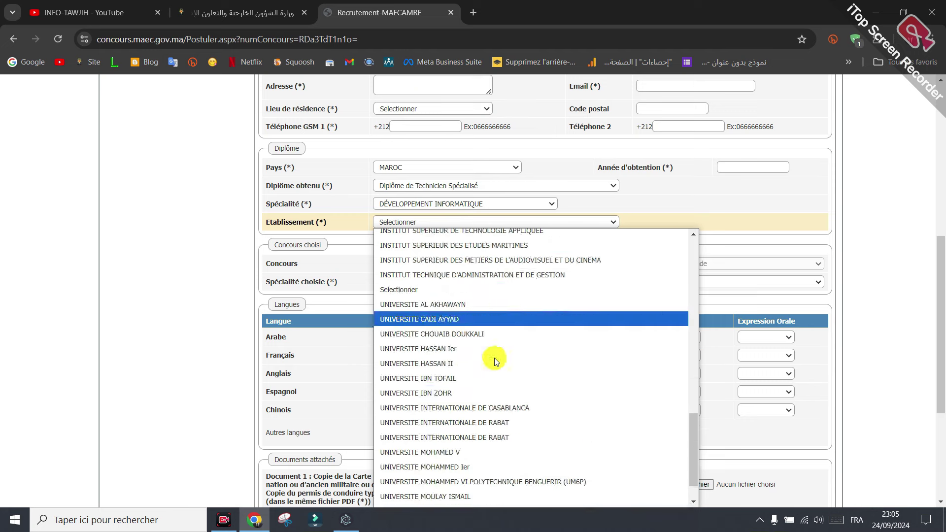
{"action": "left_click_drag", "start_coordinate": [687, 442], "coordinate": [685, 252]}
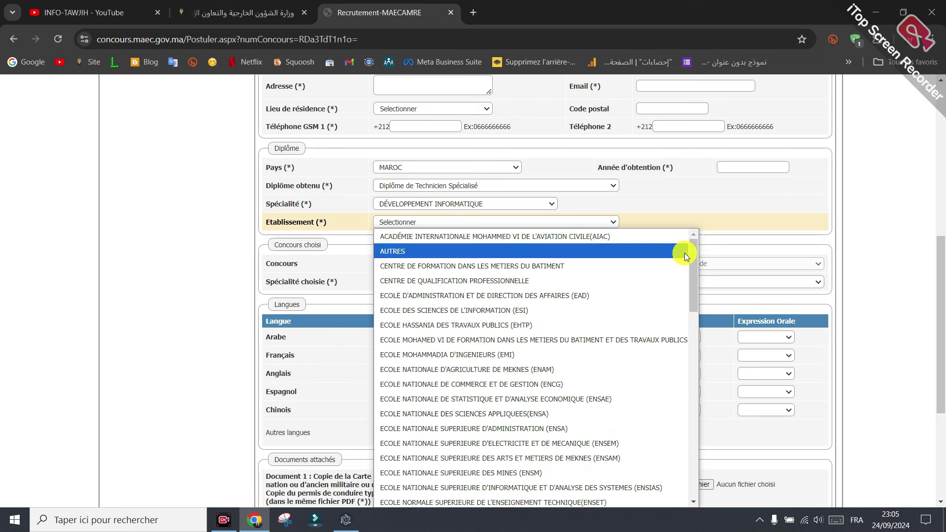
{"action": "left_click", "coordinate": [409, 255]}
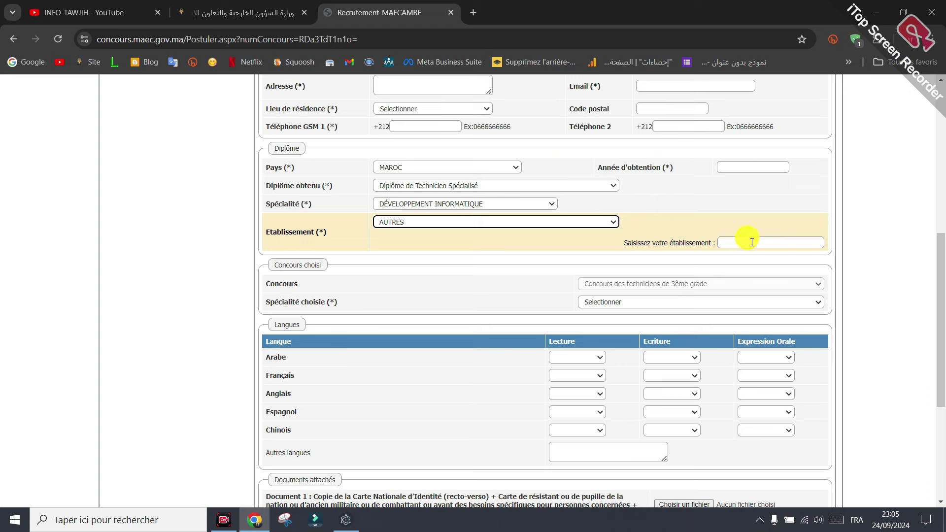
Set the diploma's institution to INSTITUT SUPERIEUR DES ETUDES MARITIMES and the chosen competition specialty to Techniques de développement informatique.
{"action": "left_click", "coordinate": [605, 222]}
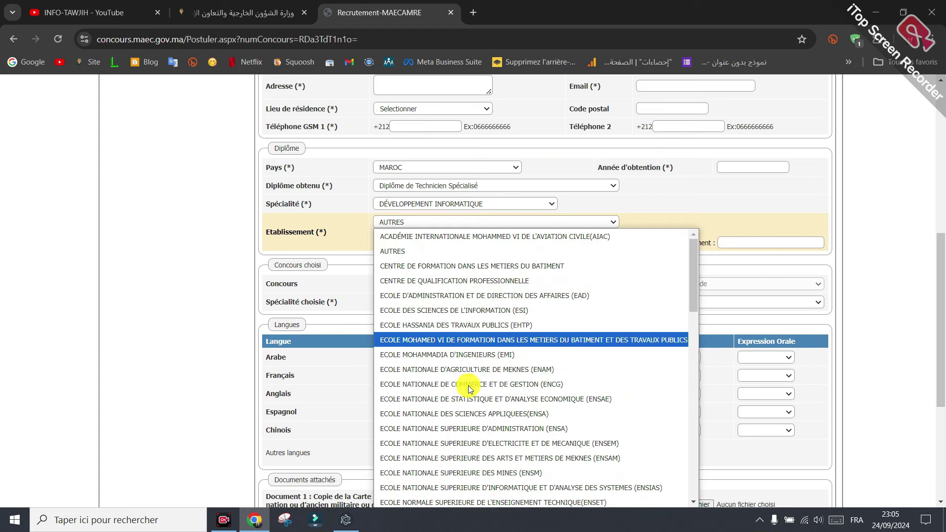
{"action": "scroll", "coordinate": [501, 375], "scroll_direction": "down", "scroll_amount": 10}
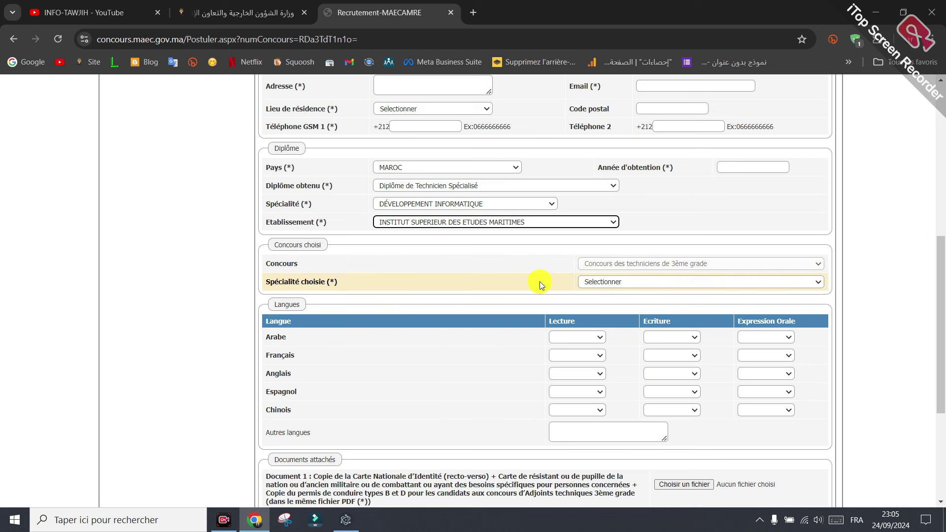
{"action": "left_click", "coordinate": [737, 283]}
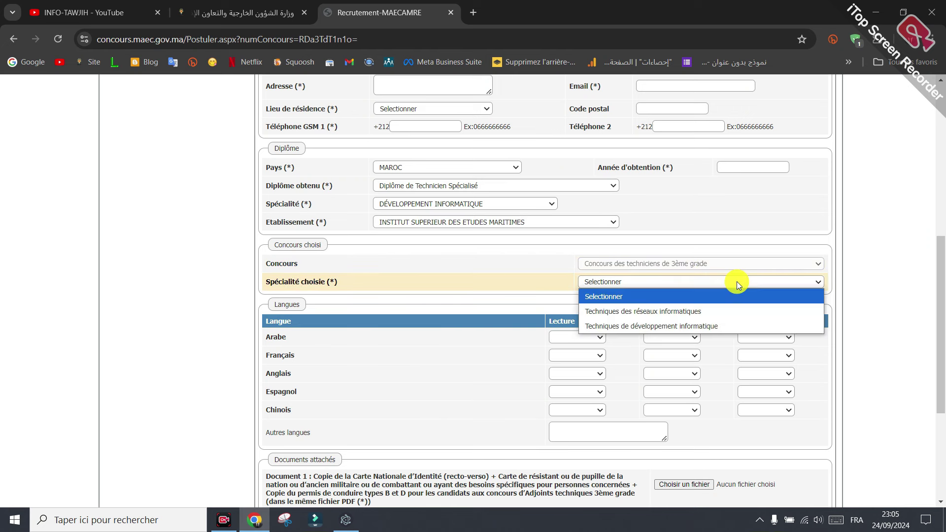
{"action": "left_click", "coordinate": [648, 326]}
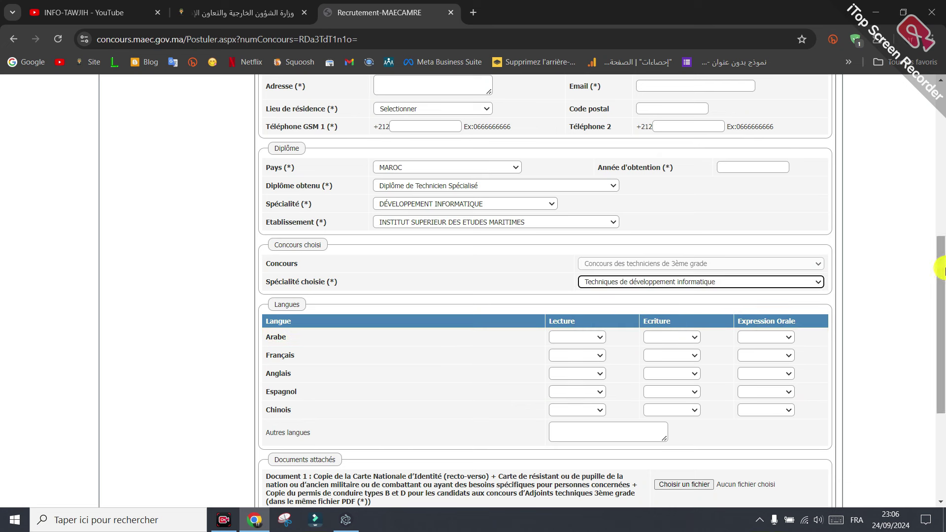
Set the Arabic reading, writing and oral expression levels to Bonne in the languages section.
{"action": "left_click_drag", "start_coordinate": [941, 270], "coordinate": [941, 319]}
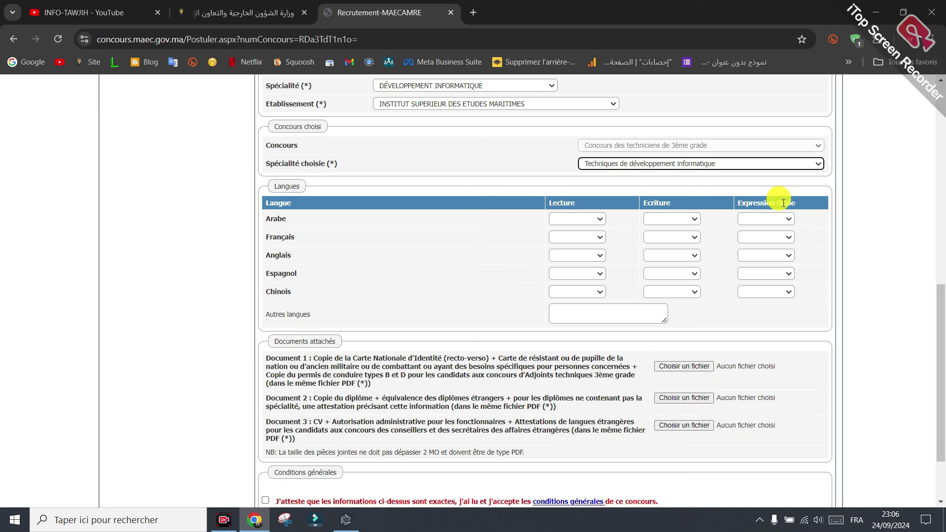
{"action": "left_click", "coordinate": [583, 218]}
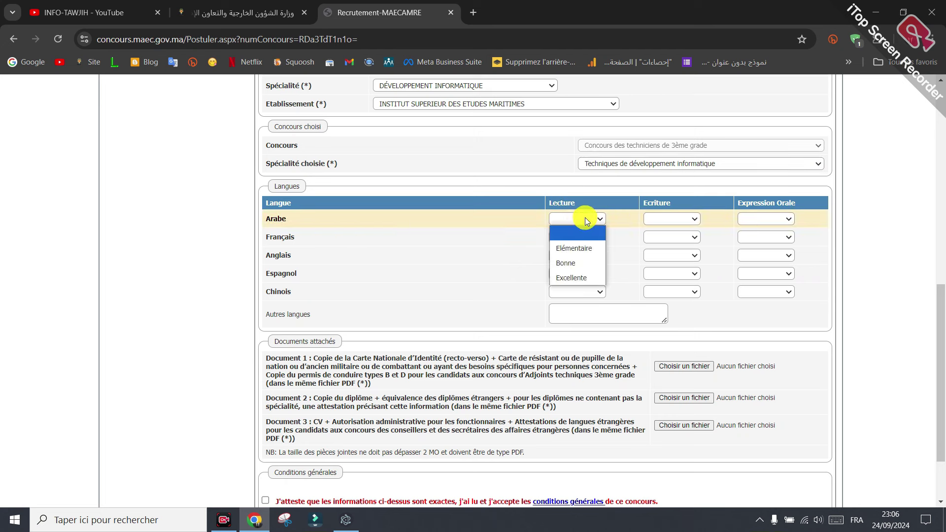
{"action": "left_click", "coordinate": [571, 278]}
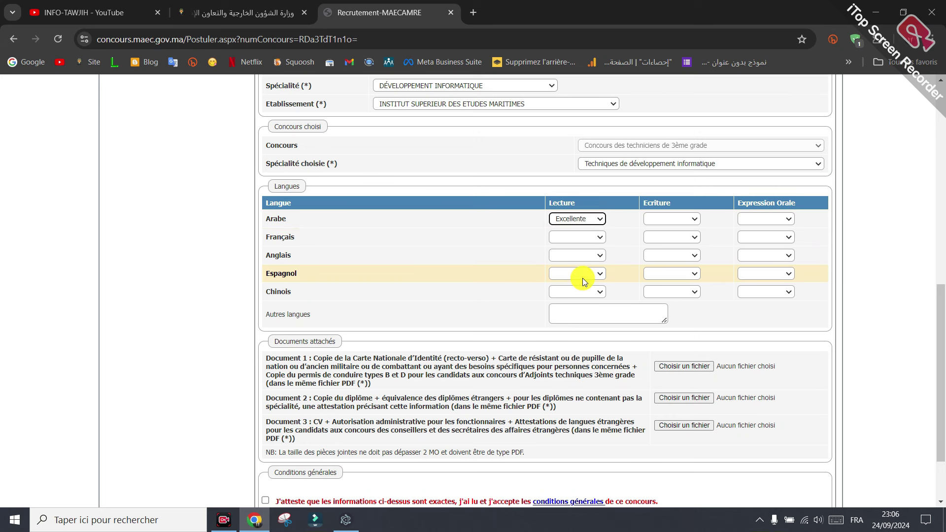
{"action": "left_click", "coordinate": [682, 218]}
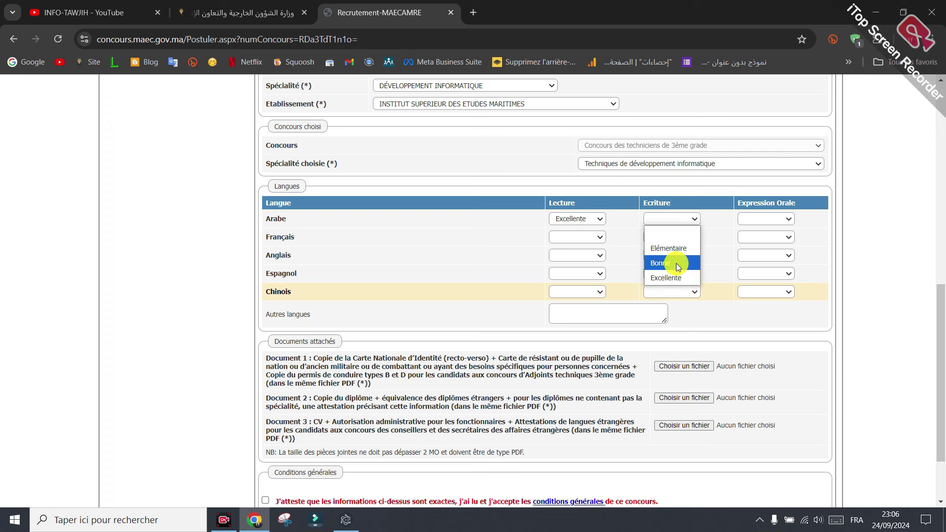
{"action": "left_click", "coordinate": [594, 219]}
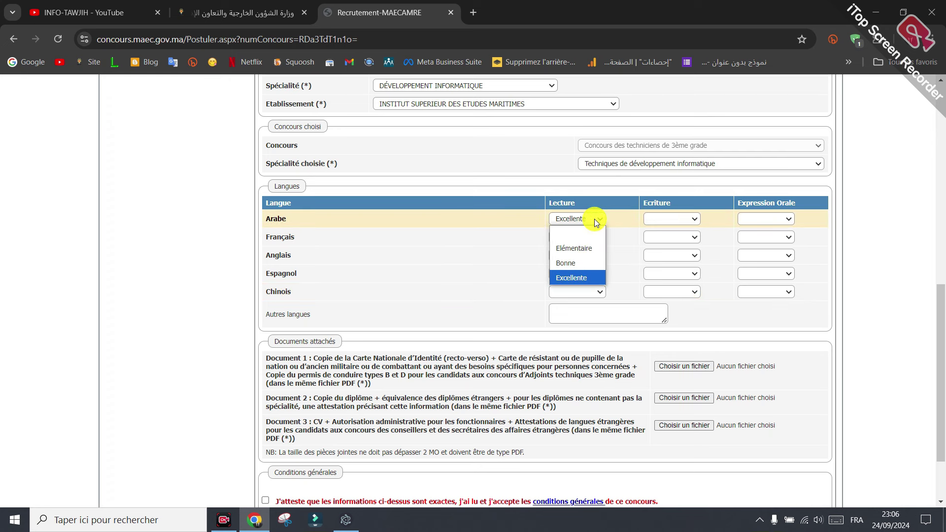
{"action": "left_click", "coordinate": [575, 263]}
{"action": "left_click", "coordinate": [672, 217]}
{"action": "left_click", "coordinate": [676, 263]}
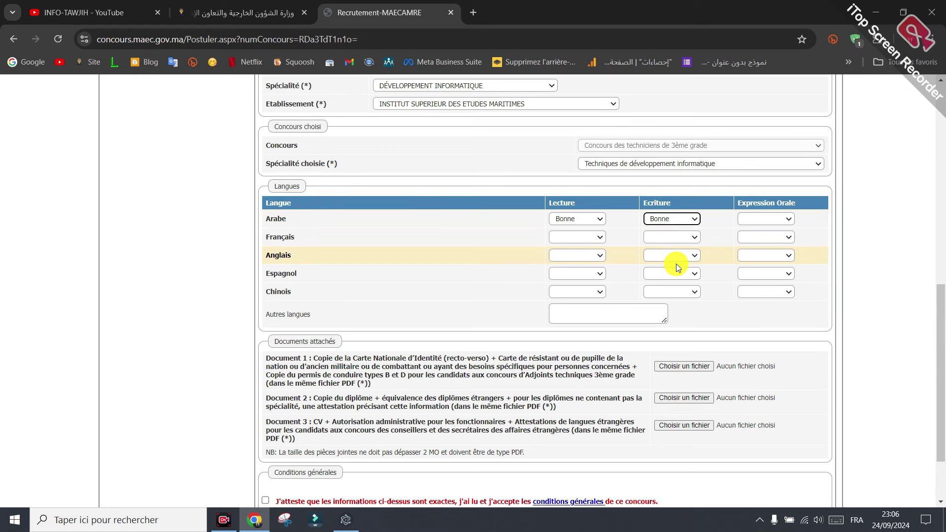
{"action": "left_click", "coordinate": [775, 220]}
{"action": "left_click", "coordinate": [770, 263]}
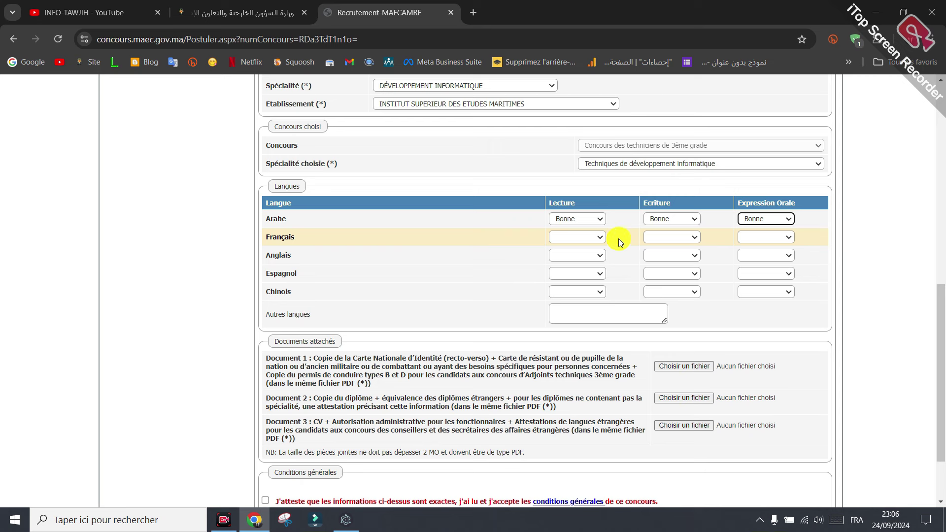
Set the French reading, writing and oral expression levels to Bonne in the languages section.
{"action": "left_click", "coordinate": [594, 238]}
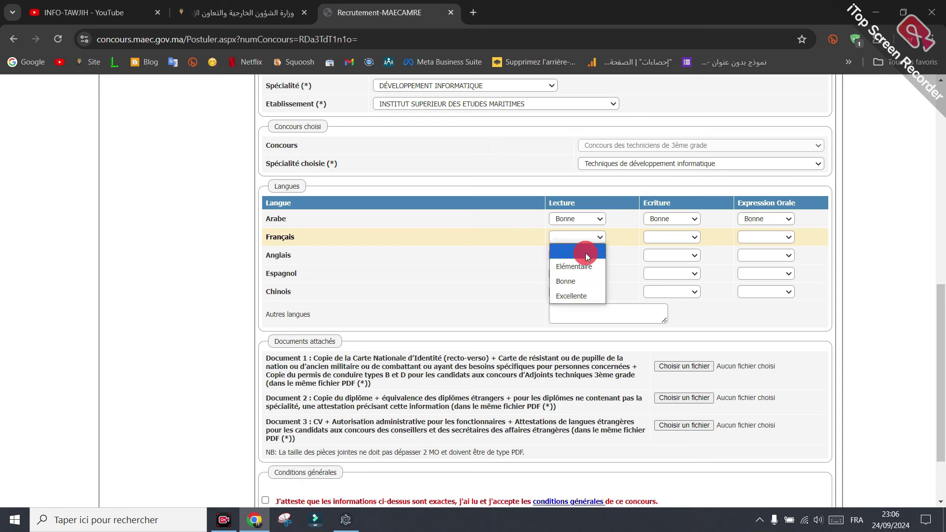
{"action": "left_click", "coordinate": [573, 282]}
{"action": "left_click", "coordinate": [667, 238]}
{"action": "left_click", "coordinate": [667, 287]}
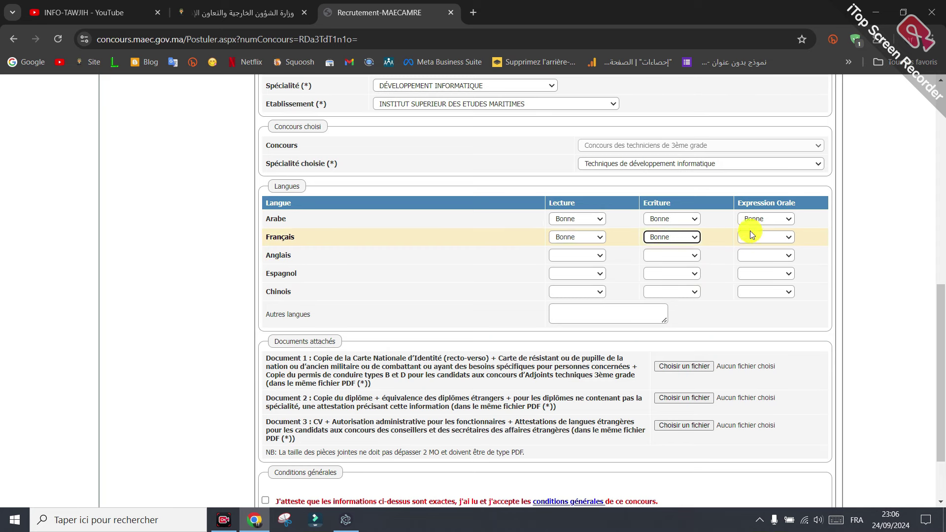
{"action": "left_click", "coordinate": [753, 236]}
{"action": "left_click", "coordinate": [754, 280]}
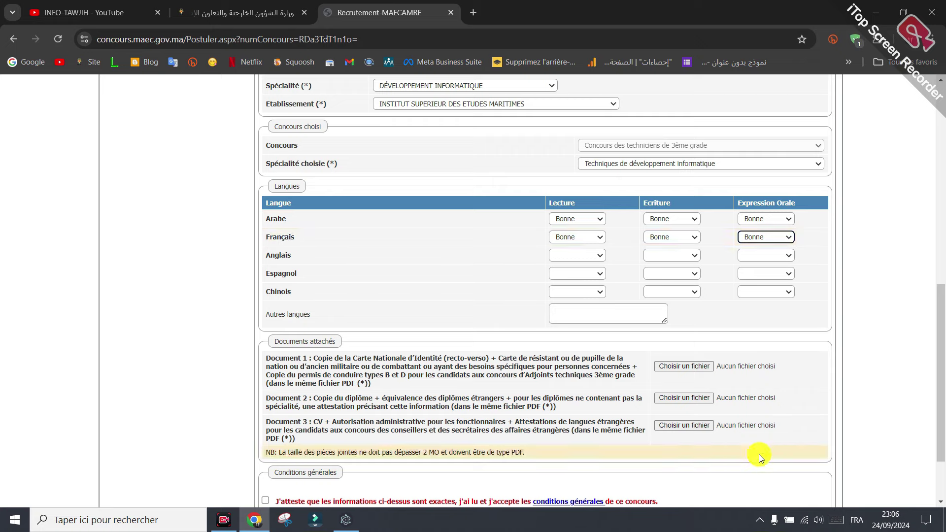
Attach TEST.pdf as Document 1, the copy of the national identity card.
{"action": "scroll", "coordinate": [747, 495], "scroll_direction": "down", "scroll_amount": 1}
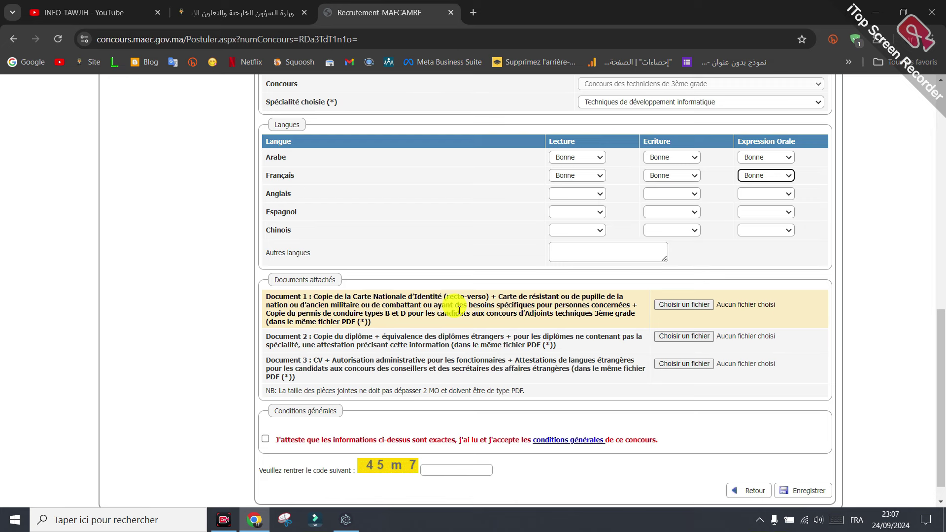
{"action": "left_click", "coordinate": [679, 301]}
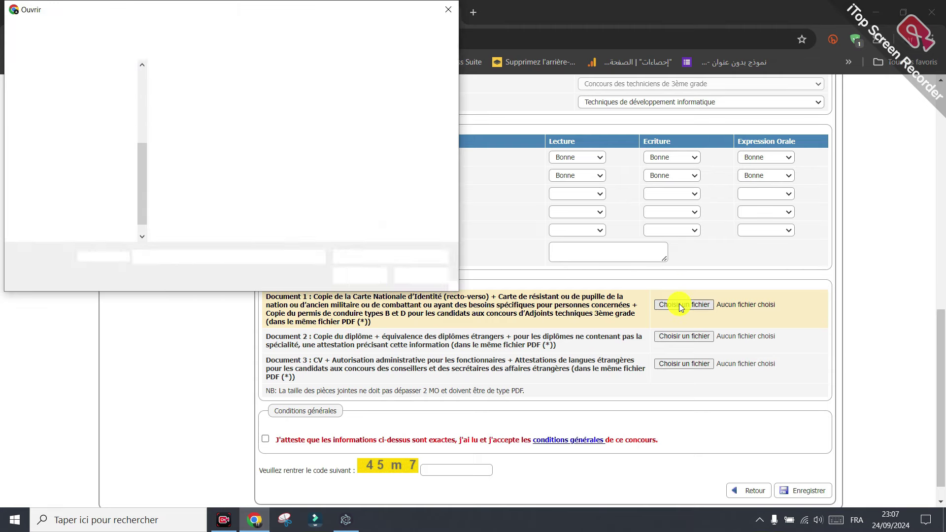
{"action": "left_click", "coordinate": [374, 77]}
{"action": "double_click", "coordinate": [374, 76]}
{"action": "scroll", "coordinate": [443, 238], "scroll_direction": "down", "scroll_amount": 2}
{"action": "left_click", "coordinate": [185, 192]}
{"action": "double_click", "coordinate": [185, 192]}
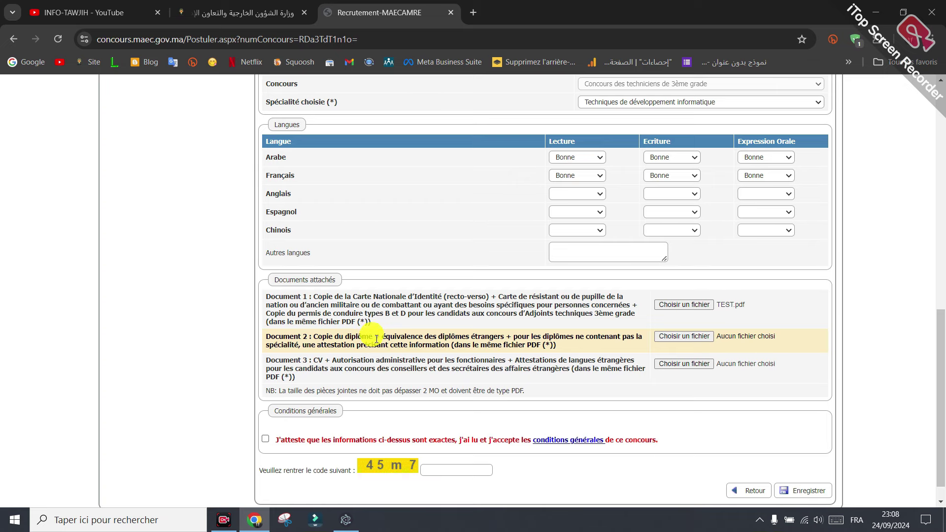
Attach TEST.pdf as Document 2, the copy of the diploma.
{"action": "left_click", "coordinate": [667, 336]}
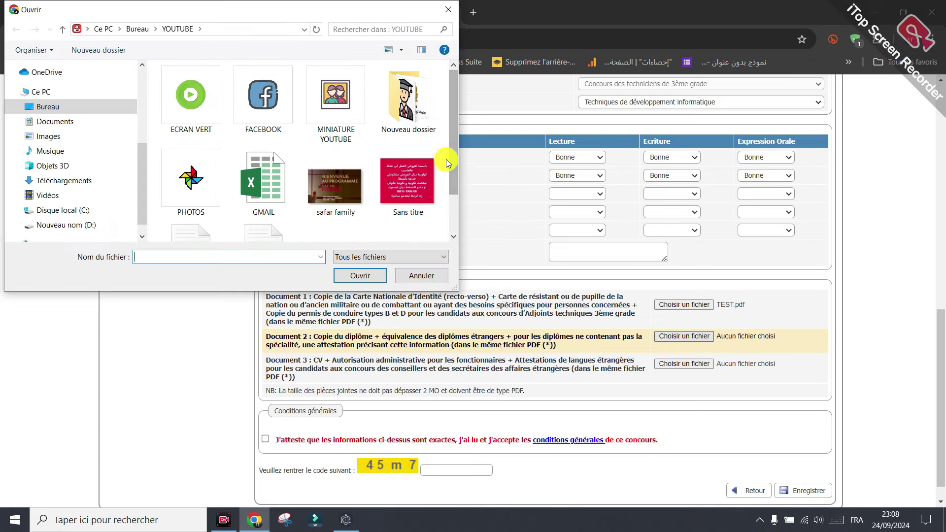
{"action": "scroll", "coordinate": [450, 171], "scroll_direction": "down", "scroll_amount": 1}
{"action": "left_click", "coordinate": [206, 185]}
{"action": "double_click", "coordinate": [205, 186]}
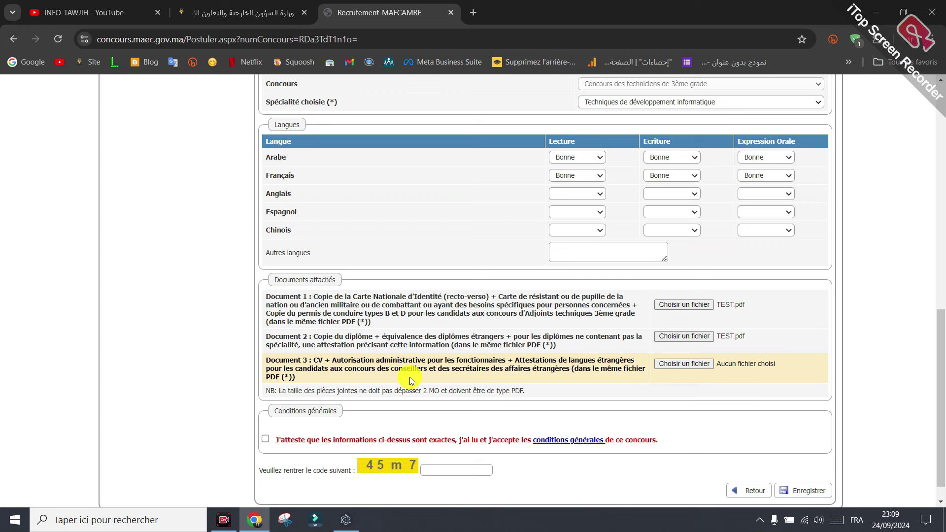
Attach TEST.pdf as Document 3, the CV and administrative authorization.
{"action": "left_click", "coordinate": [668, 366]}
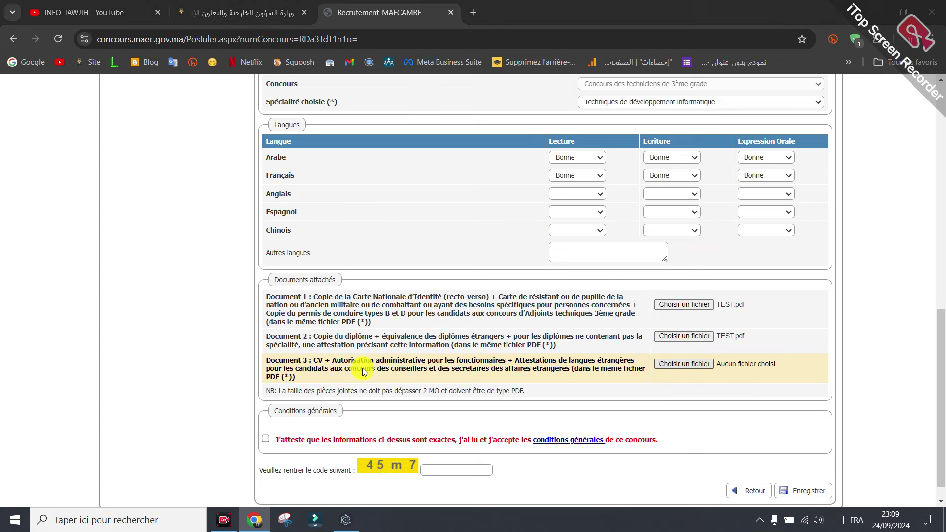
{"action": "scroll", "coordinate": [344, 229], "scroll_direction": "down", "scroll_amount": 1}
{"action": "double_click", "coordinate": [204, 193]}
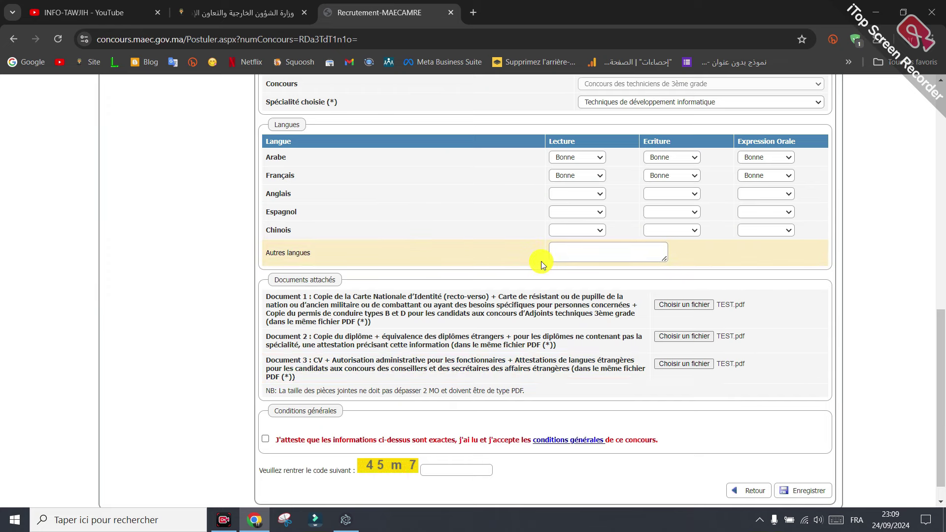
{"action": "scroll", "coordinate": [747, 490], "scroll_direction": "down", "scroll_amount": 1}
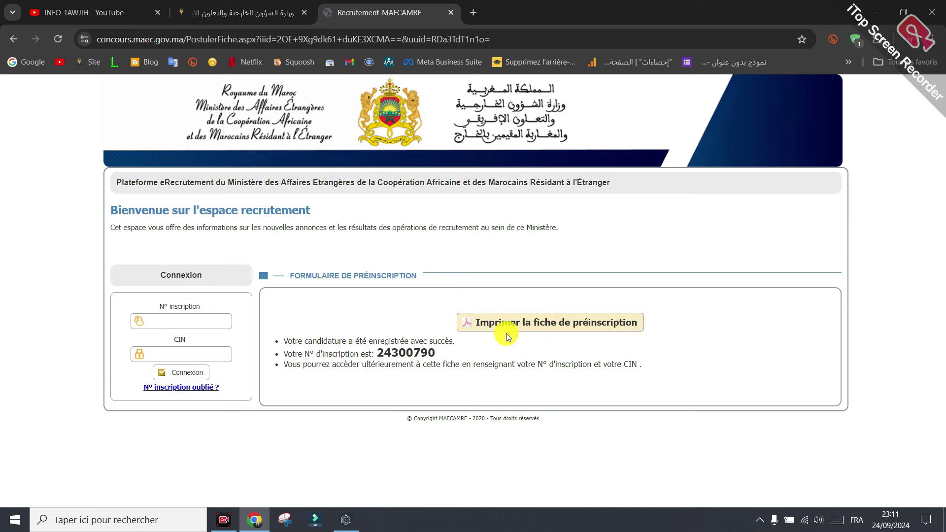
Download the pre-registration form and open the downloaded FicheInscription.pdf from its folder.
{"action": "left_click", "coordinate": [548, 321]}
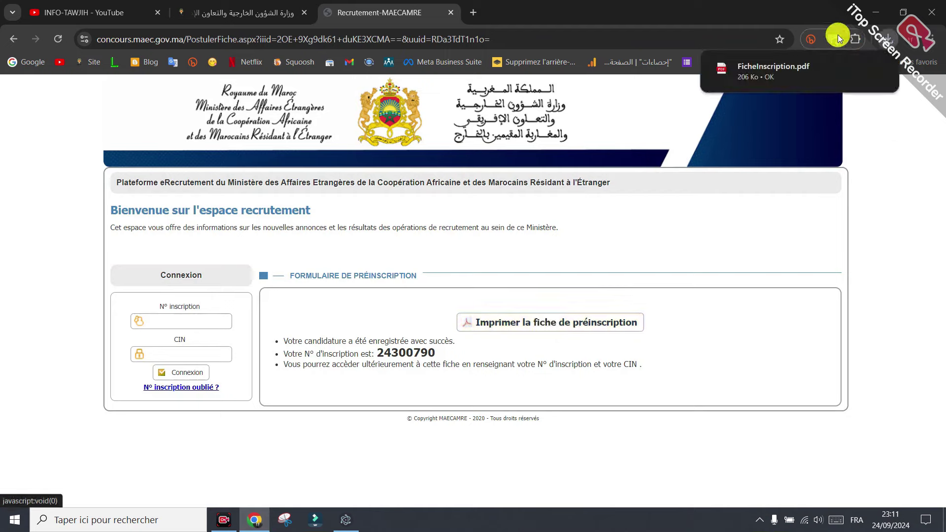
{"action": "left_click", "coordinate": [857, 67]}
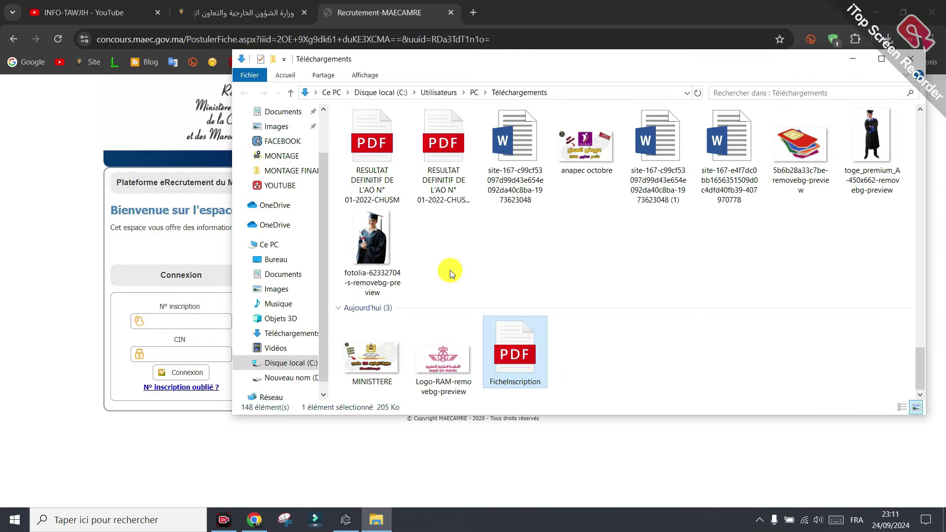
{"action": "key", "text": "Return"}
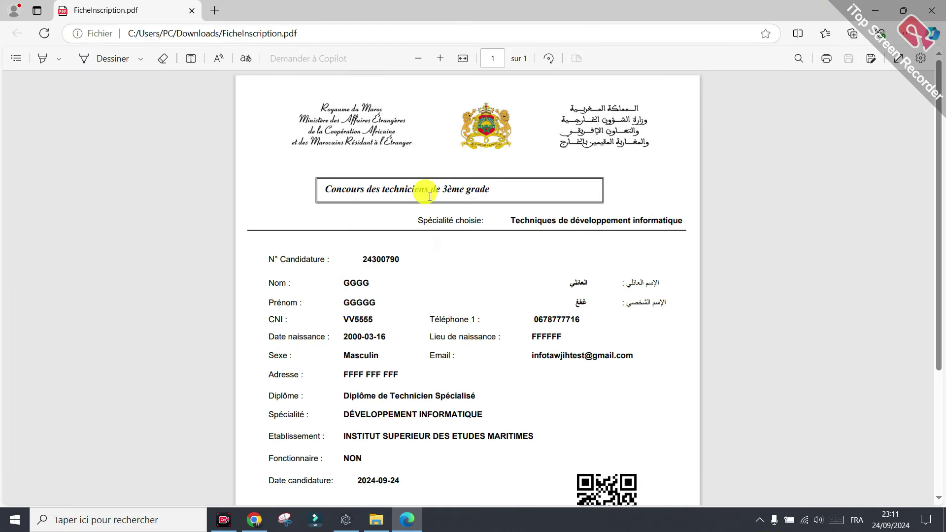
Copy the candidature number from the pre-registration form PDF.
{"action": "left_click_drag", "start_coordinate": [359, 259], "coordinate": [399, 258]}
{"action": "right_click", "coordinate": [394, 263]}
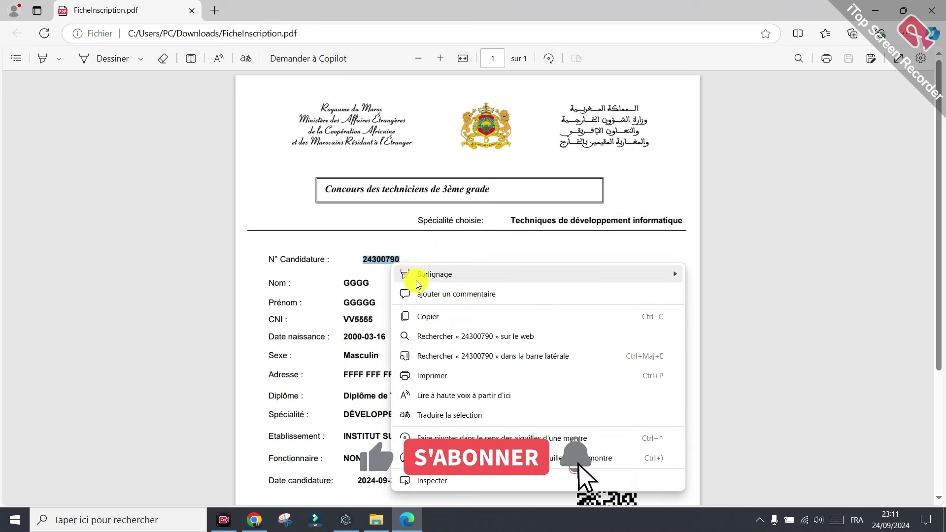
{"action": "left_click", "coordinate": [432, 324]}
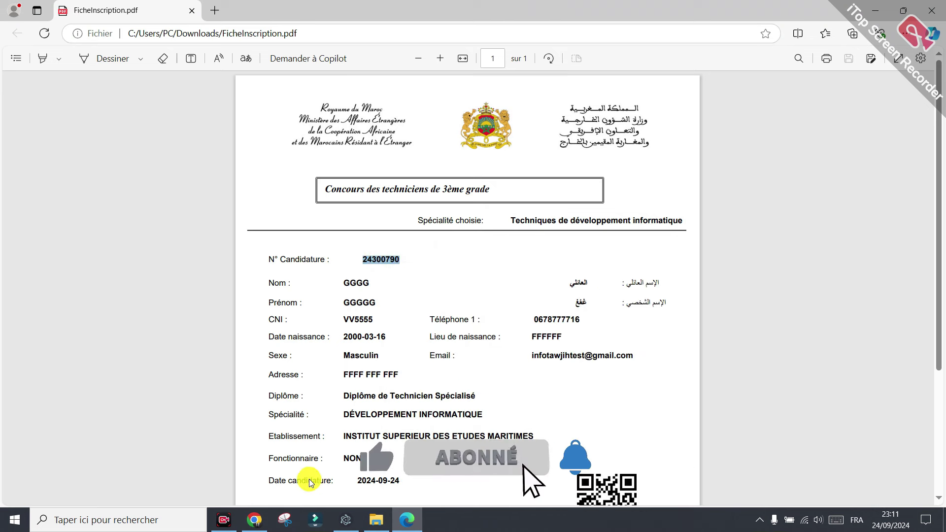
Switch back to Chrome, close the pre-registration page and reopen concours.maec.gov.ma from the link in the article.
{"action": "left_click", "coordinate": [257, 522]}
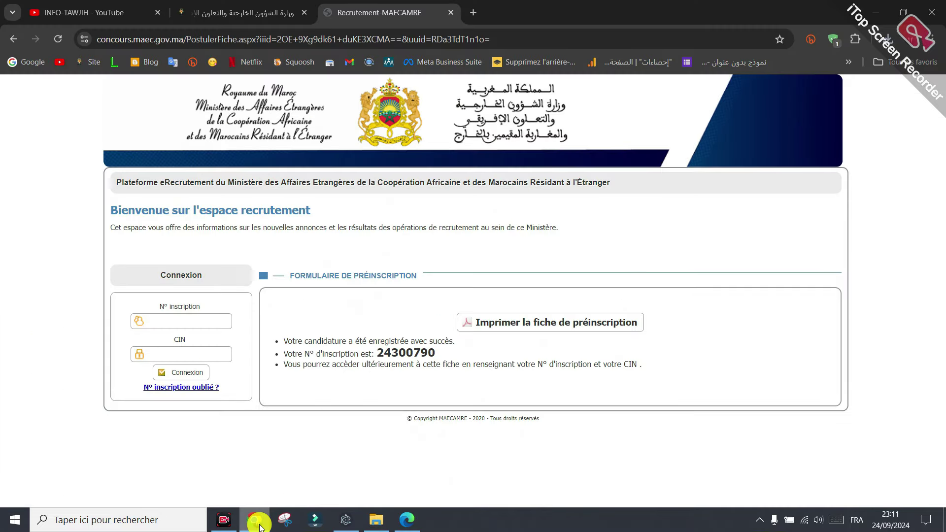
{"action": "left_click", "coordinate": [452, 12]}
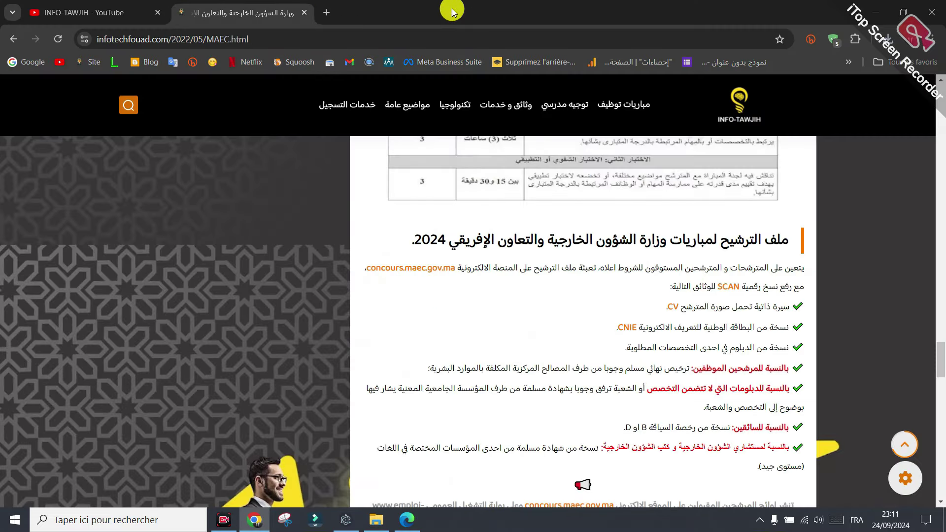
{"action": "left_click", "coordinate": [412, 272]}
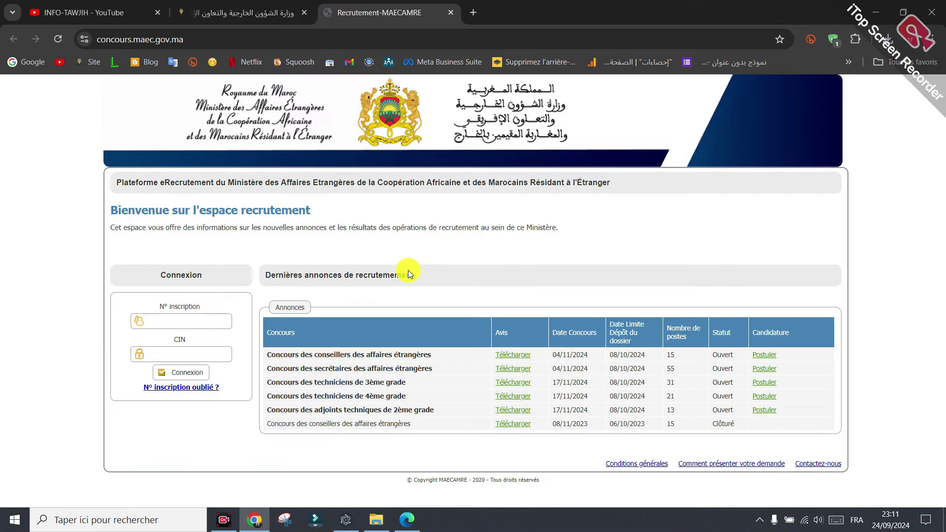
Log in to the candidate area with the copied registration number and the CIN, and open the list of applications.
{"action": "left_click", "coordinate": [158, 319]}
{"action": "right_click", "coordinate": [163, 322]}
{"action": "left_click", "coordinate": [182, 173]}
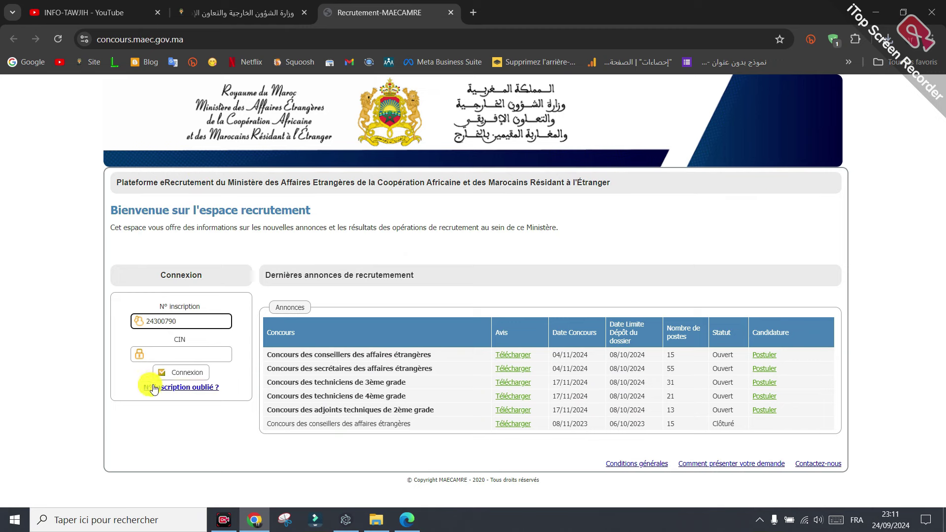
{"action": "left_click", "coordinate": [183, 373]}
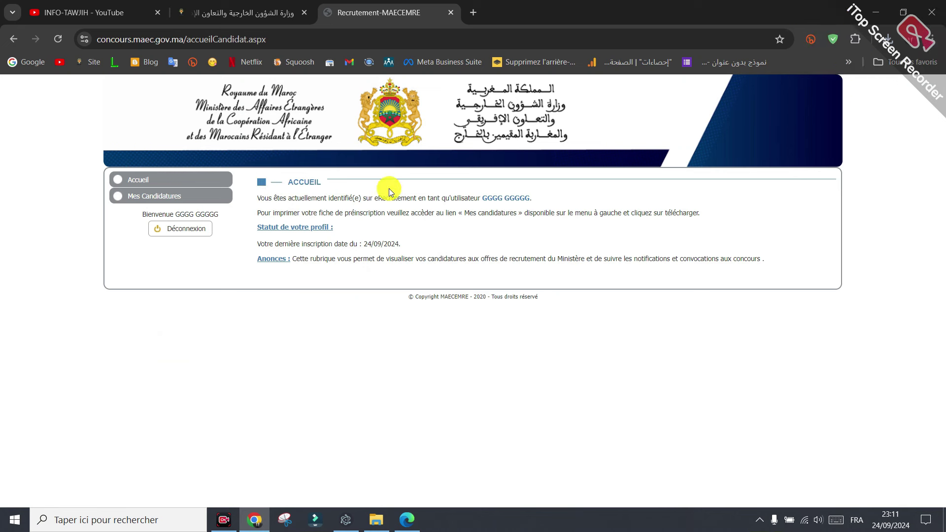
{"action": "left_click", "coordinate": [159, 198]}
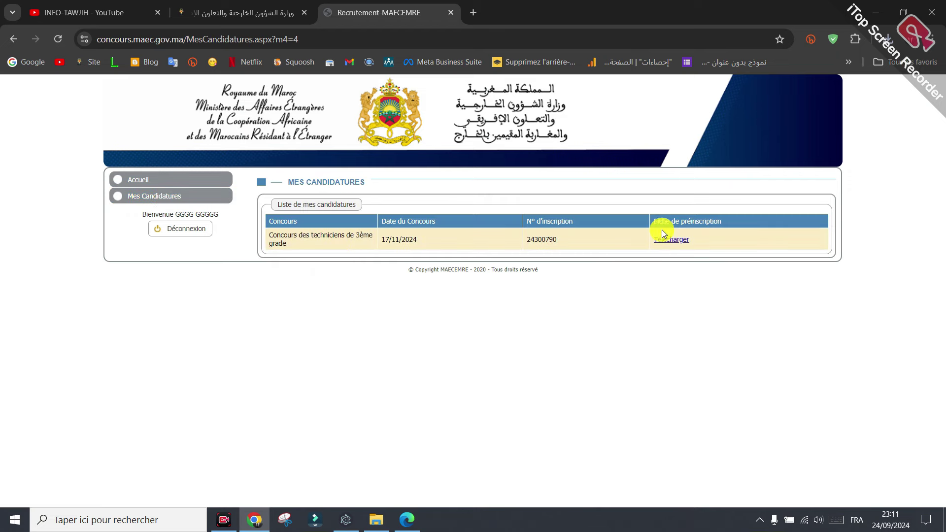